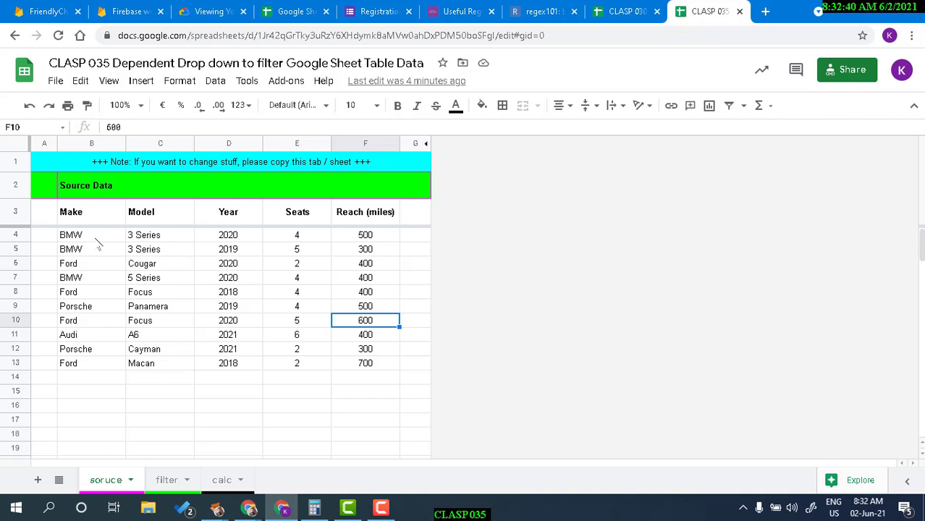
Examine the Make, Year, Seats and Reach (miles) columns of the car table on the soruce sheet.
left_click(95, 240)
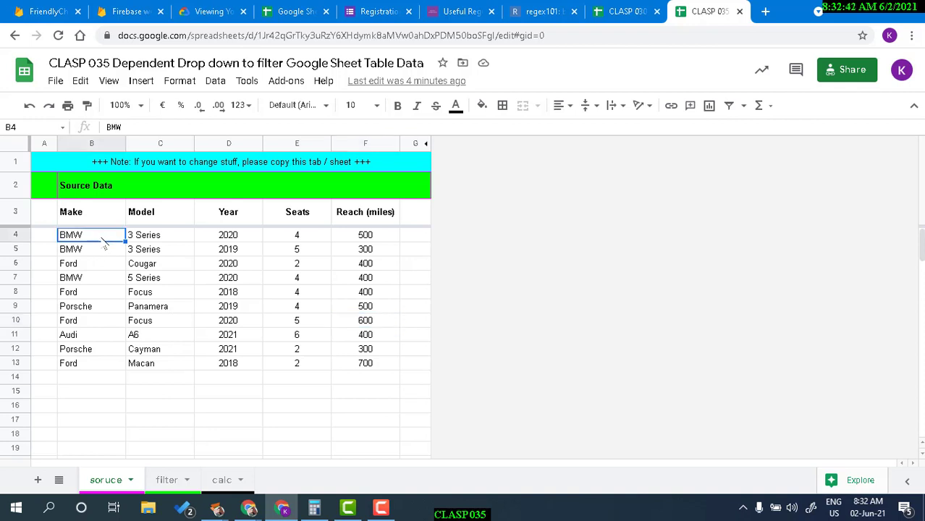
left_click_drag(103, 240, 90, 380)
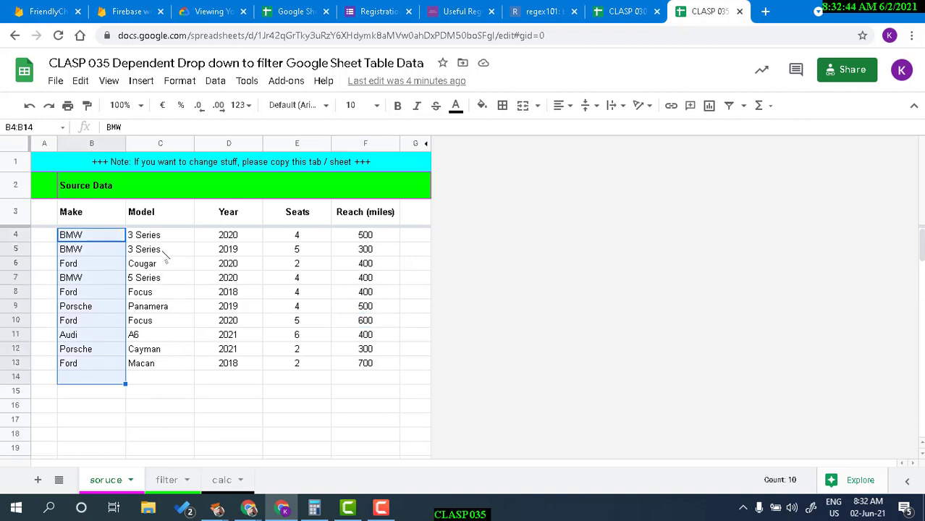
left_click(244, 255)
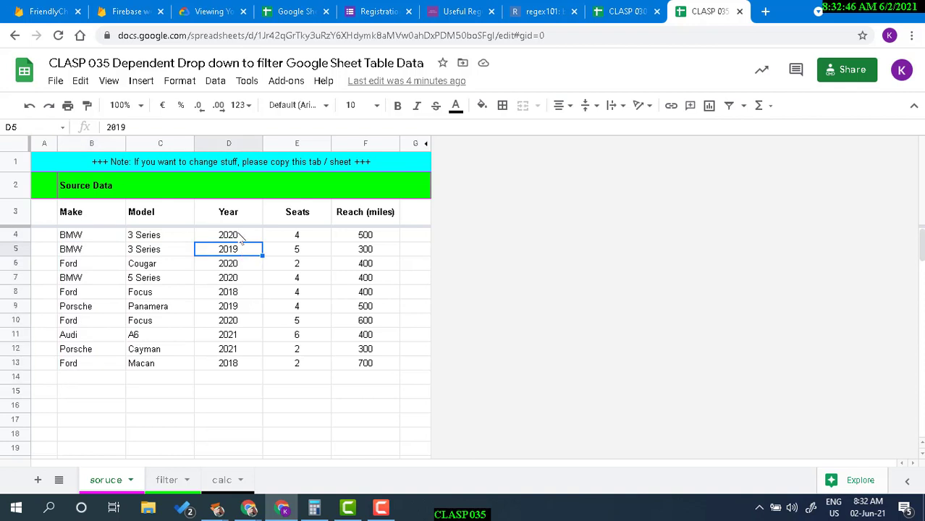
left_click_drag(306, 235, 307, 353)
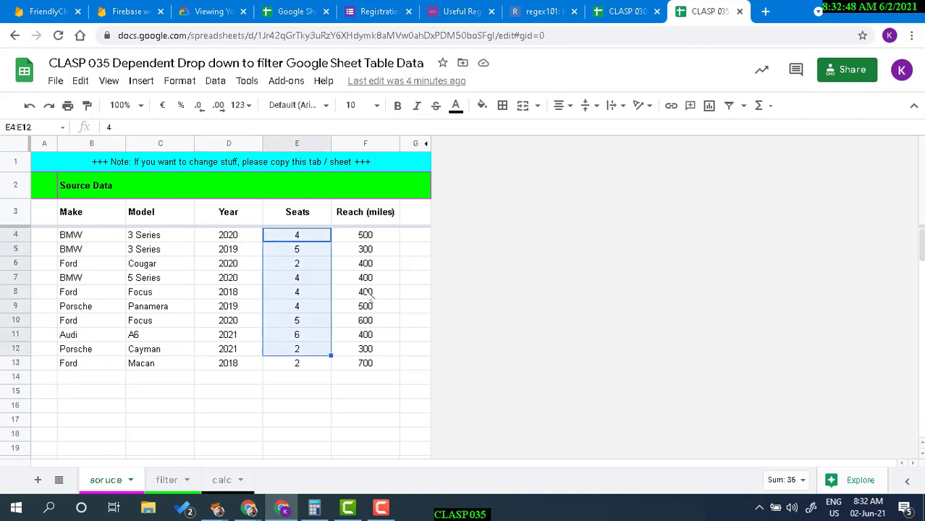
left_click_drag(369, 236, 355, 368)
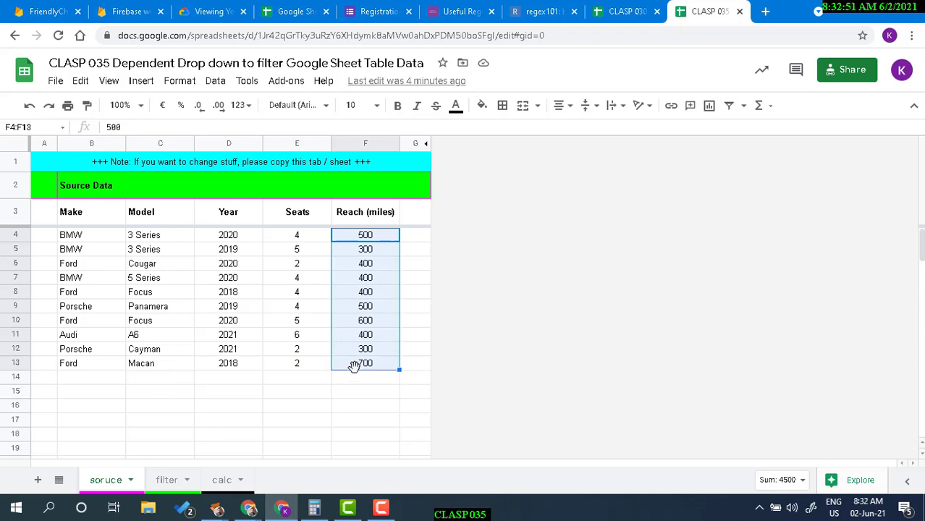
left_click(375, 238)
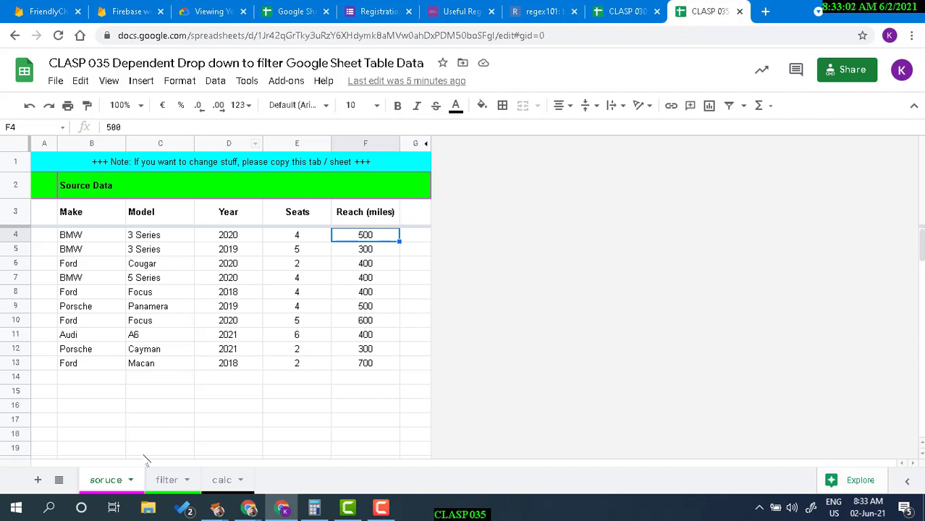
On the filter sheet, set Filter by to Make with the value BMW.
left_click(166, 479)
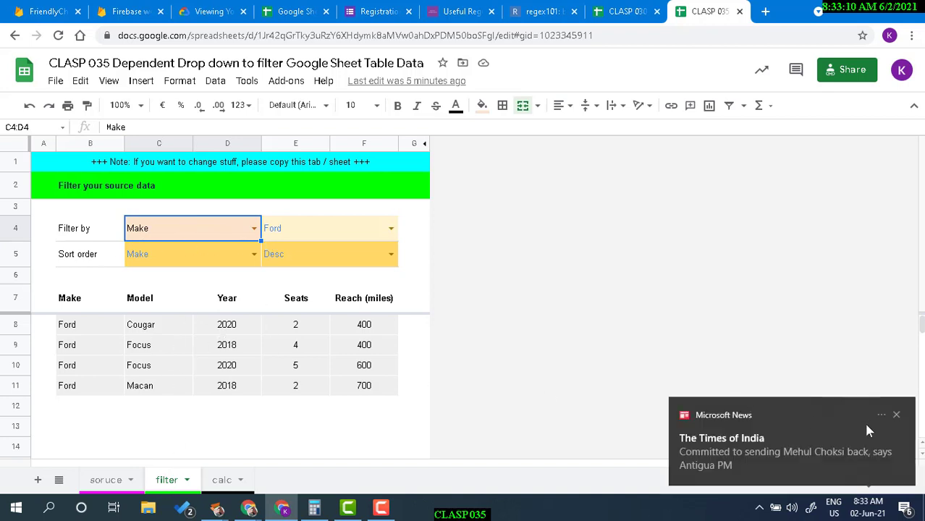
left_click(896, 416)
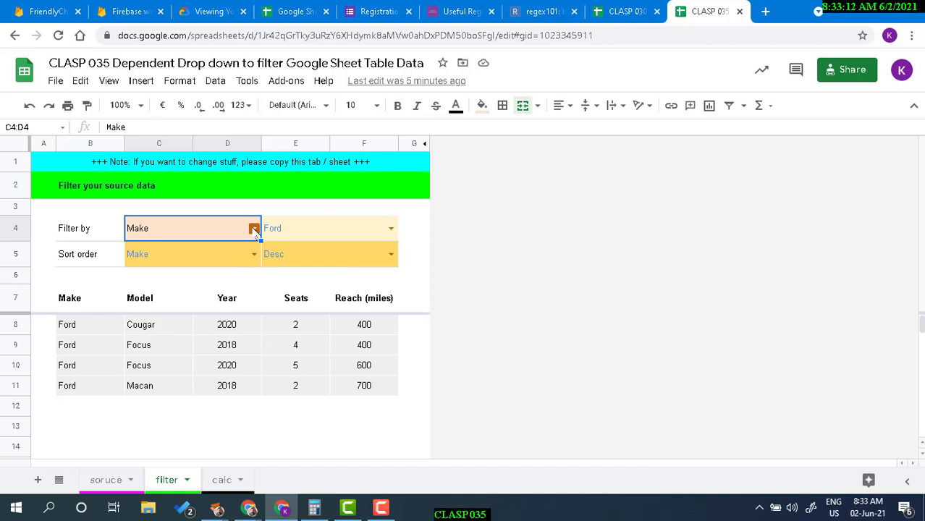
left_click(109, 480)
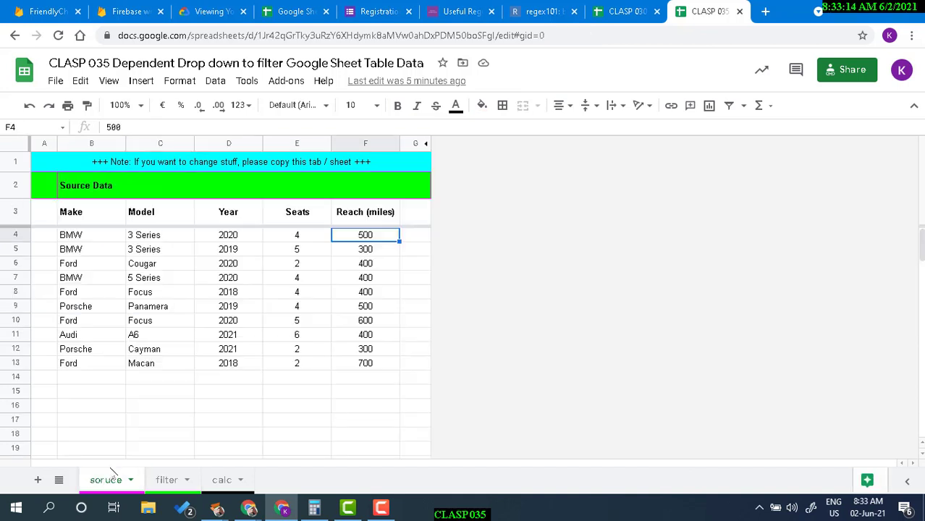
left_click(166, 480)
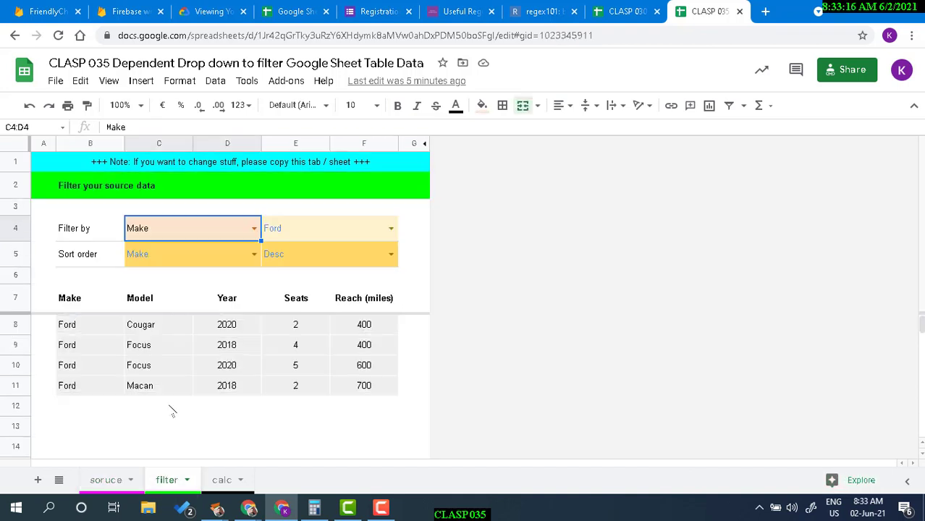
left_click(259, 230)
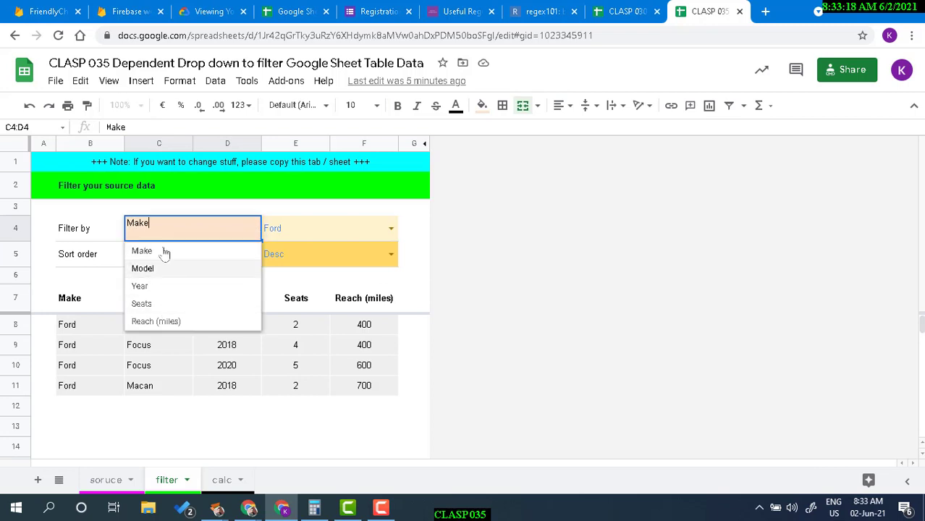
left_click(192, 252)
left_click(391, 229)
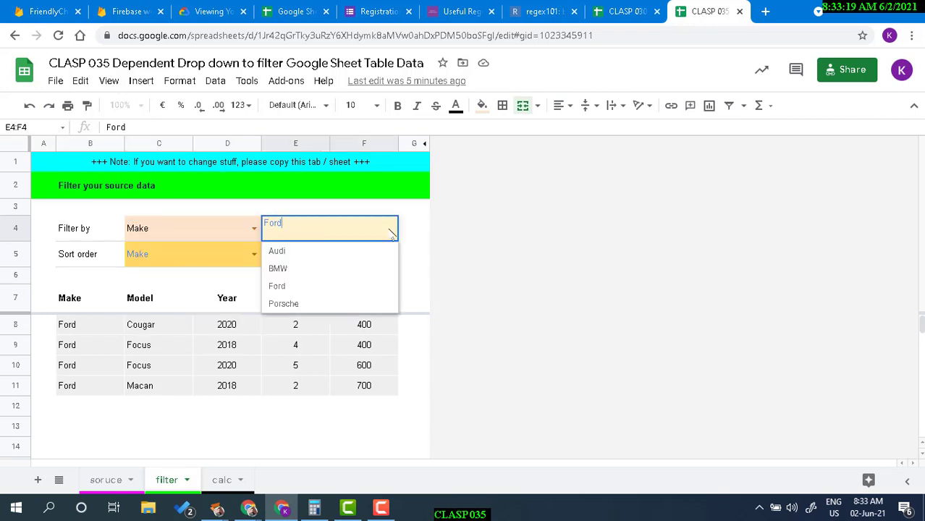
left_click(288, 270)
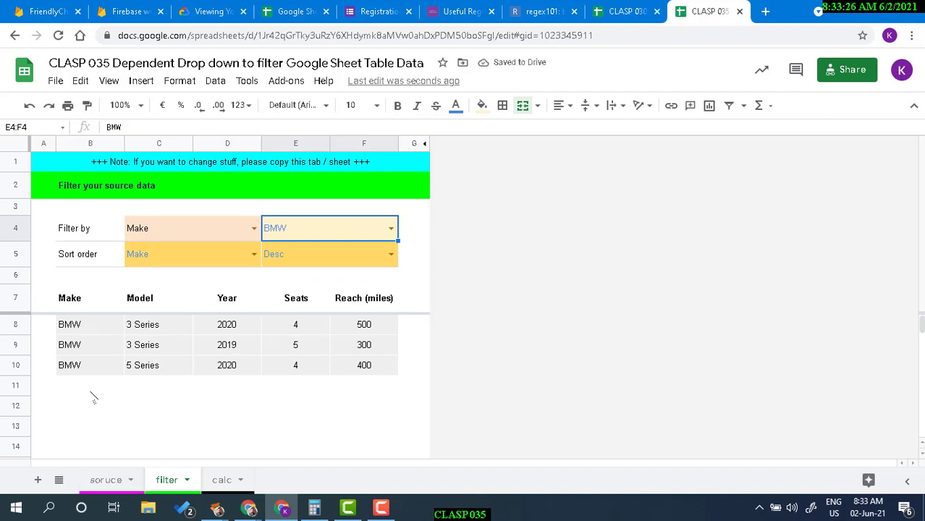
Set the sort order of the filtered table to Year, Asc.
left_click(253, 254)
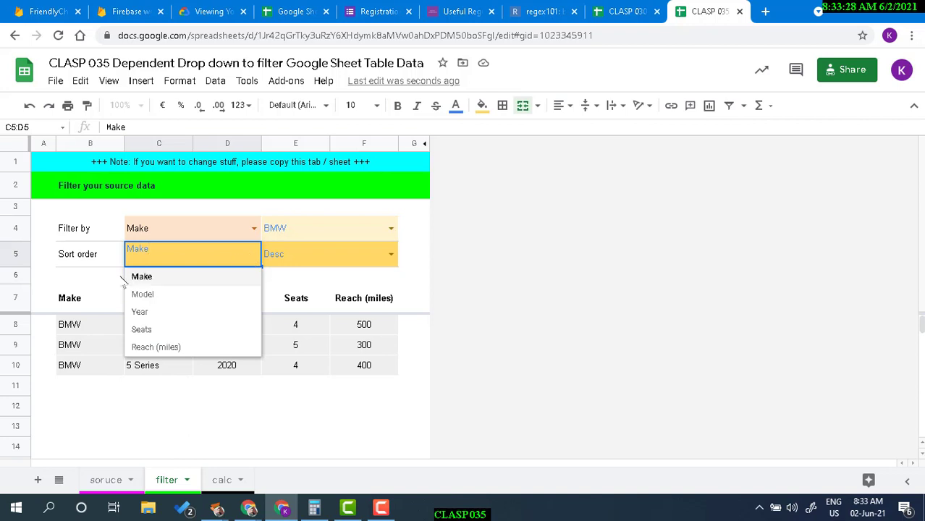
left_click(180, 312)
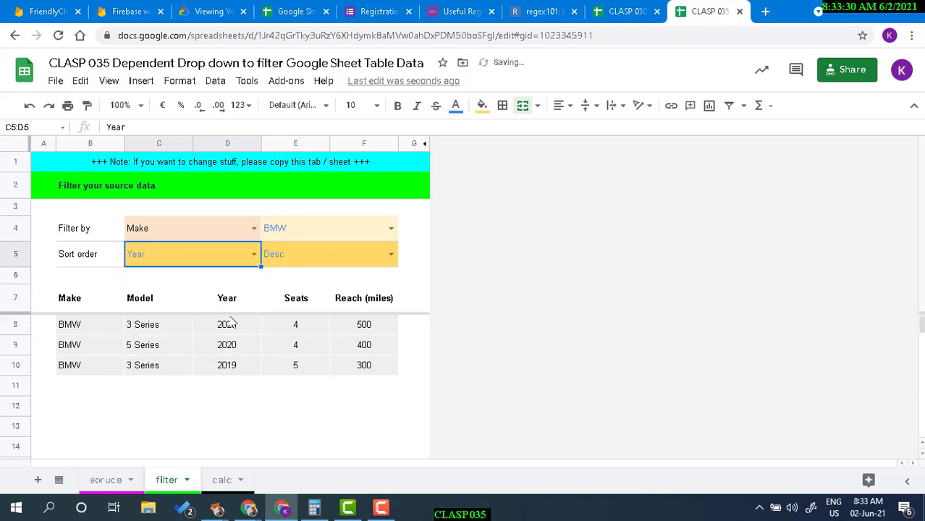
left_click(254, 254)
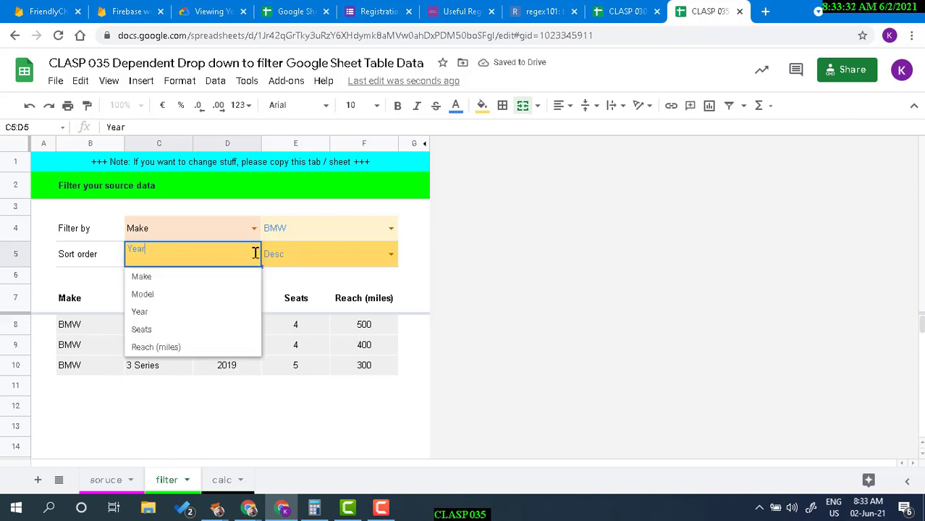
left_click(391, 255)
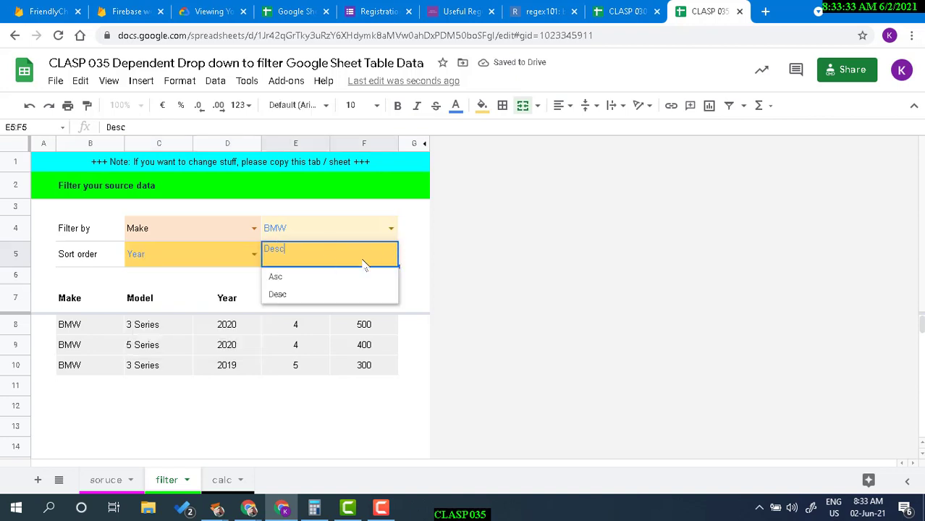
left_click(313, 278)
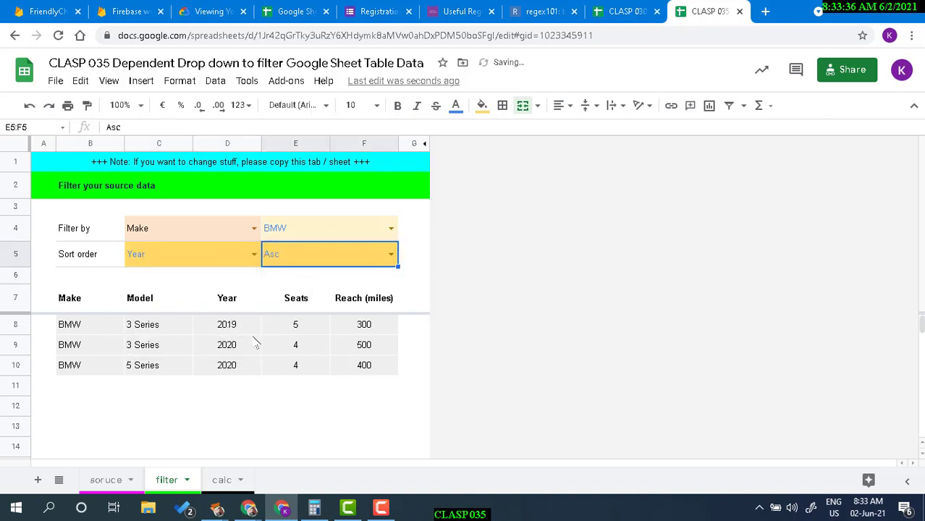
Set the sort order of the filtered table to Reach (miles), Desc.
left_click(254, 255)
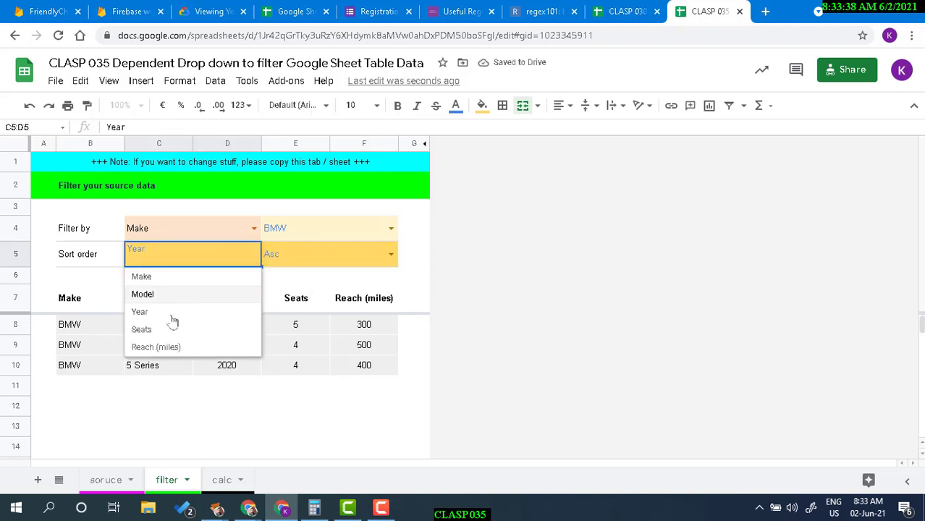
left_click(155, 349)
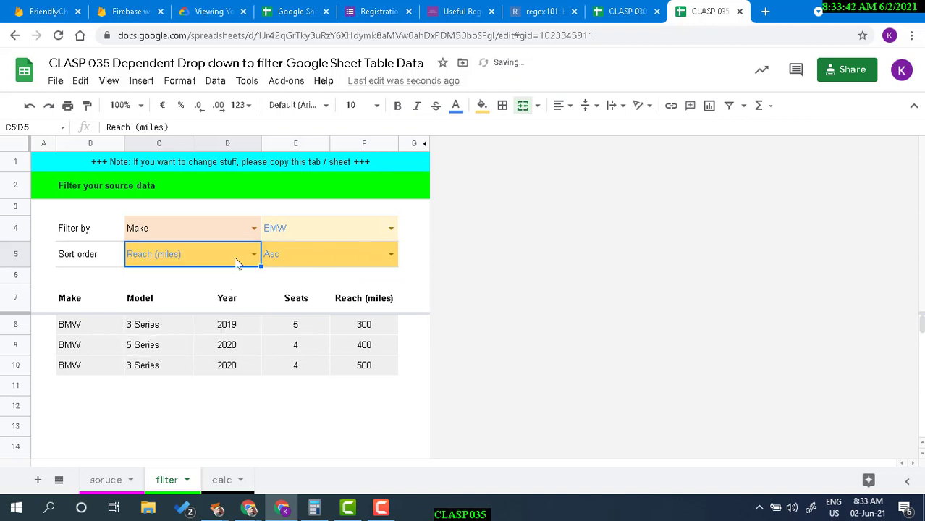
left_click(319, 238)
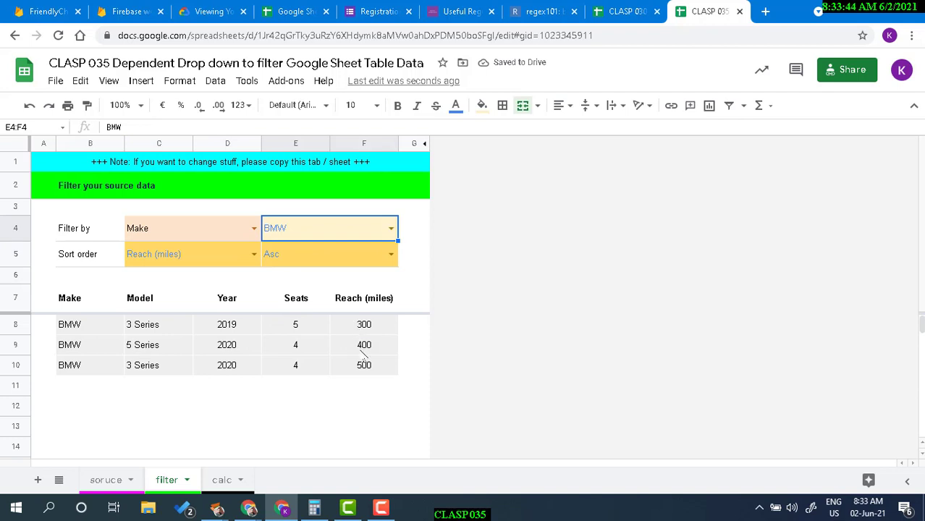
left_click(391, 254)
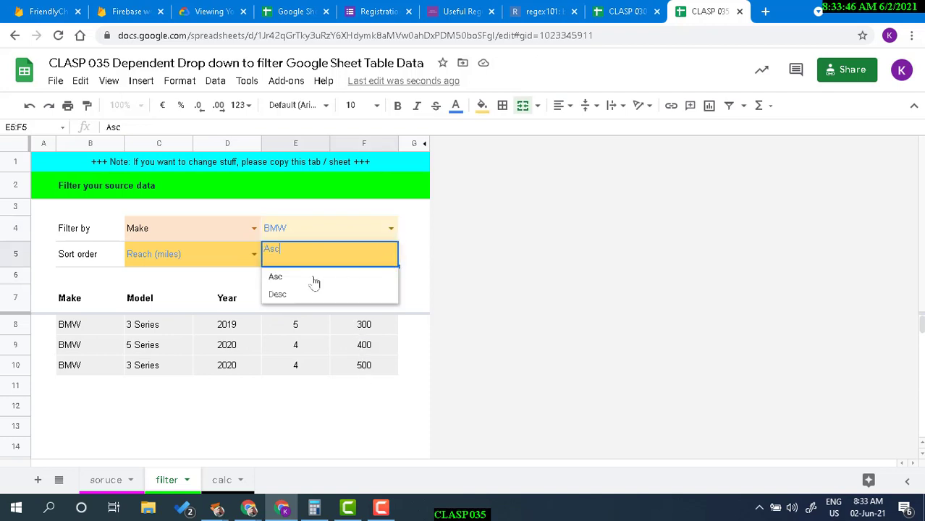
left_click(290, 297)
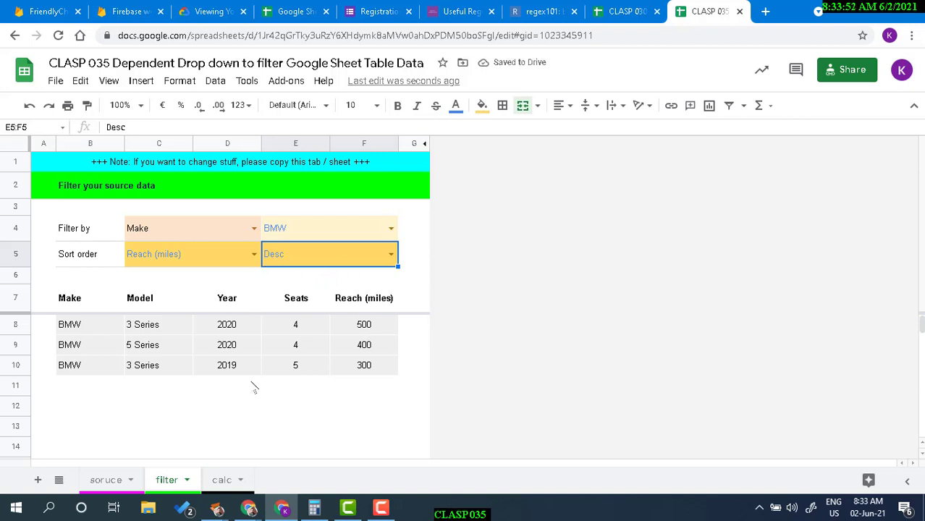
Examine the dependent drop-down list on the calc sheet and the data validation rule of filter cells E4:F4 that refers to it.
left_click(223, 481)
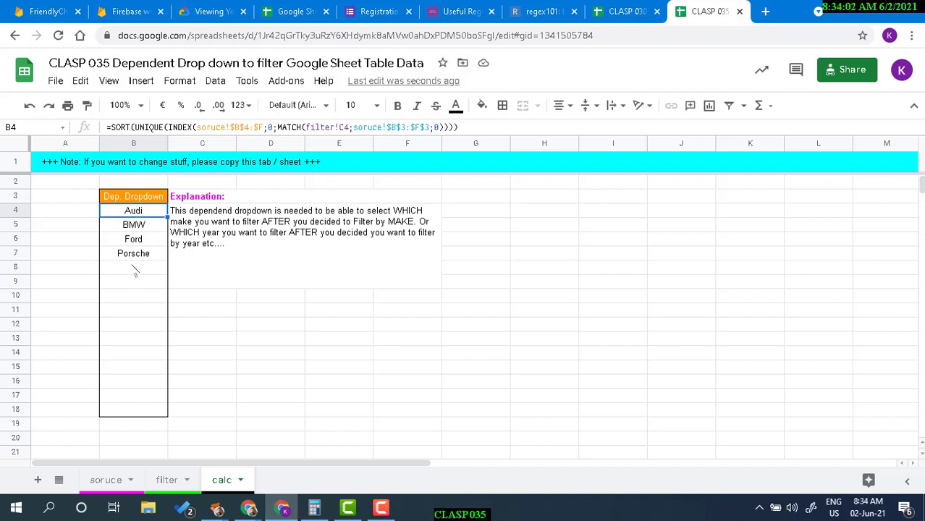
left_click(177, 479)
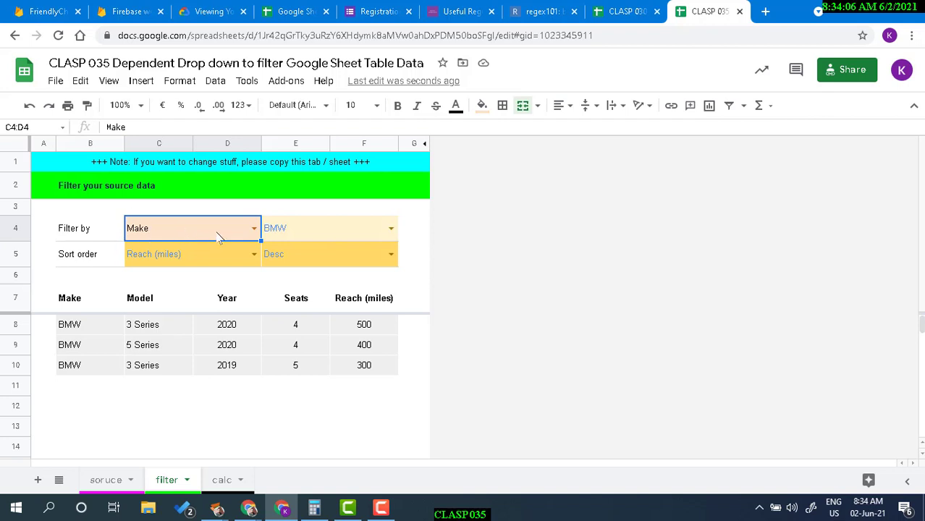
left_click(343, 235)
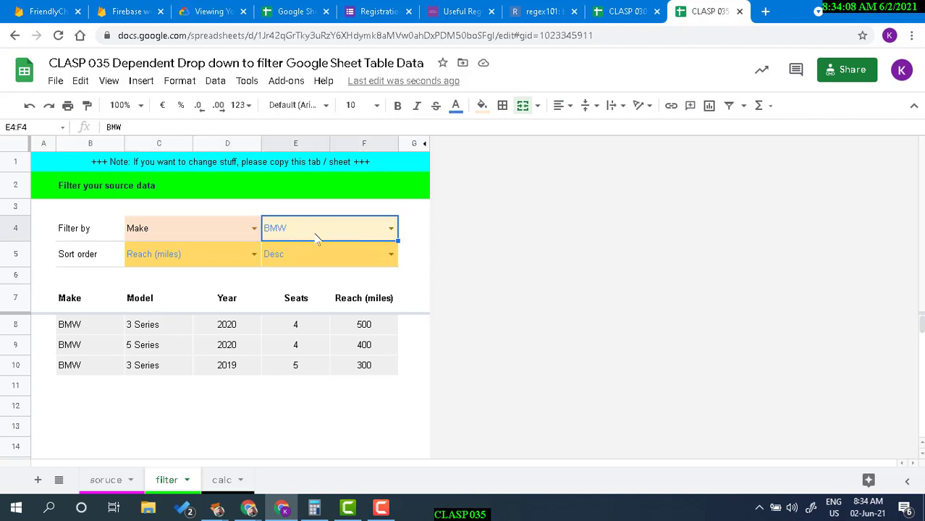
left_click(215, 80)
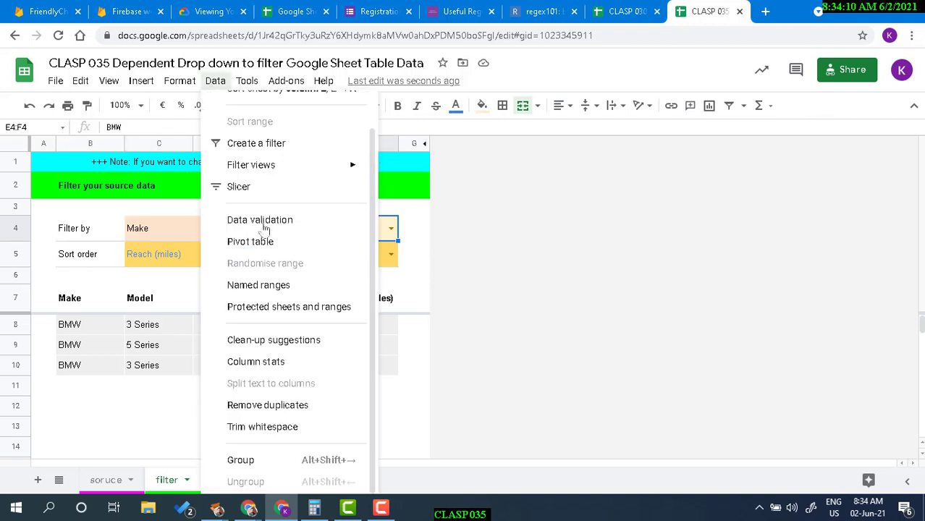
left_click(272, 226)
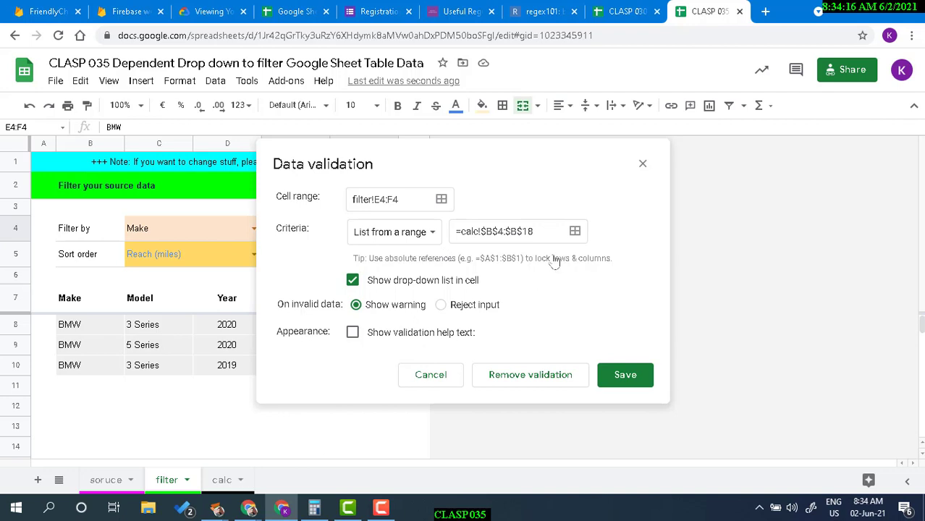
left_click(492, 236)
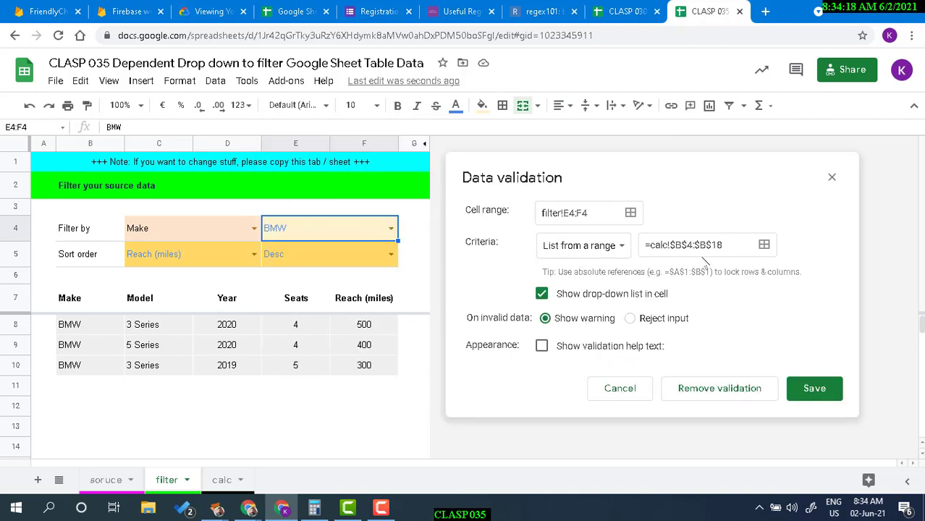
left_click(612, 391)
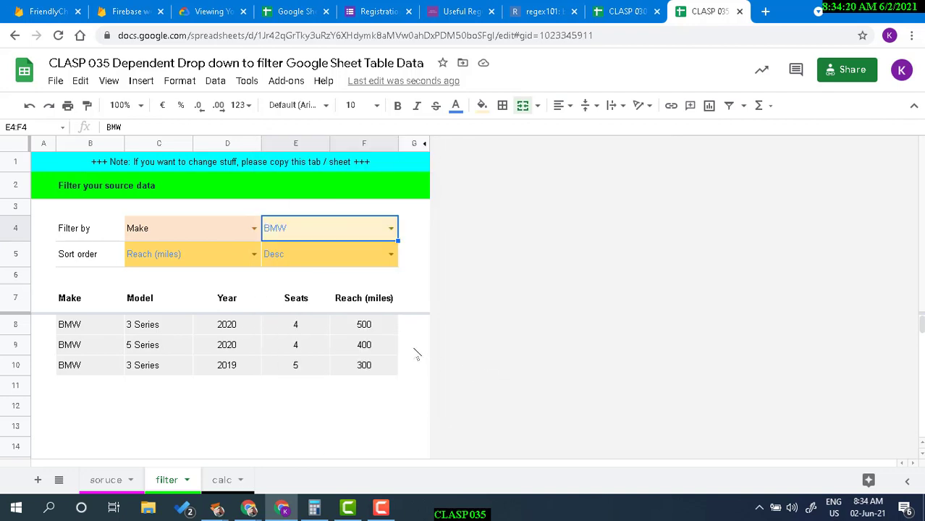
left_click(222, 480)
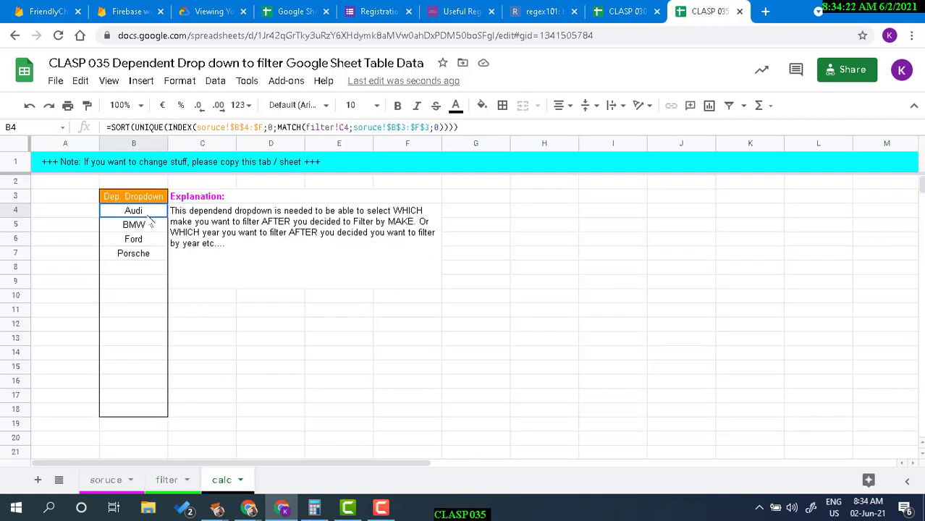
left_click(143, 412)
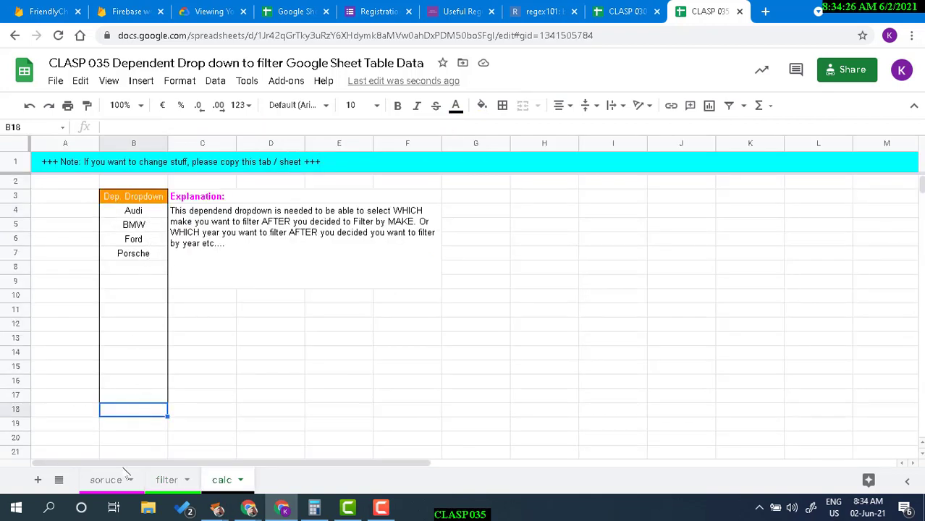
Change the data validation range of filter cells E4:F4 to =calc!$B$4:$B and save the rule.
left_click(165, 481)
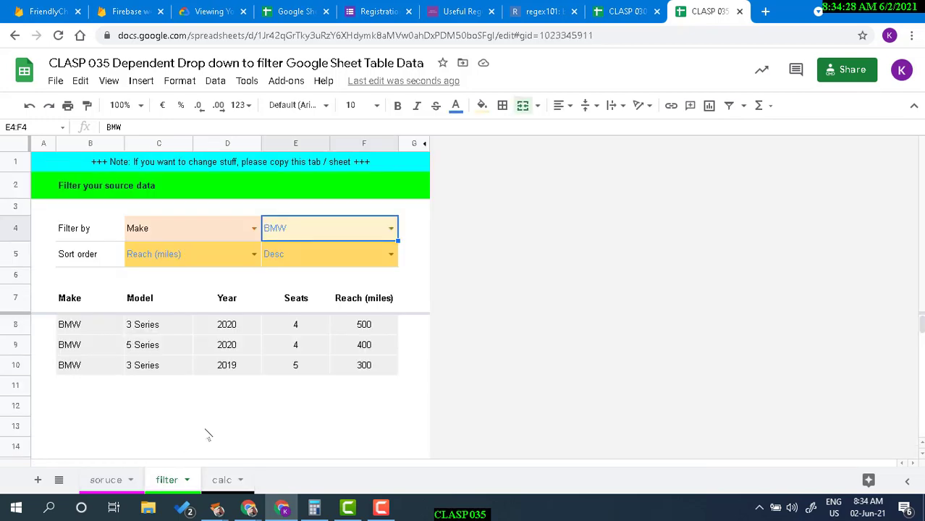
left_click(215, 81)
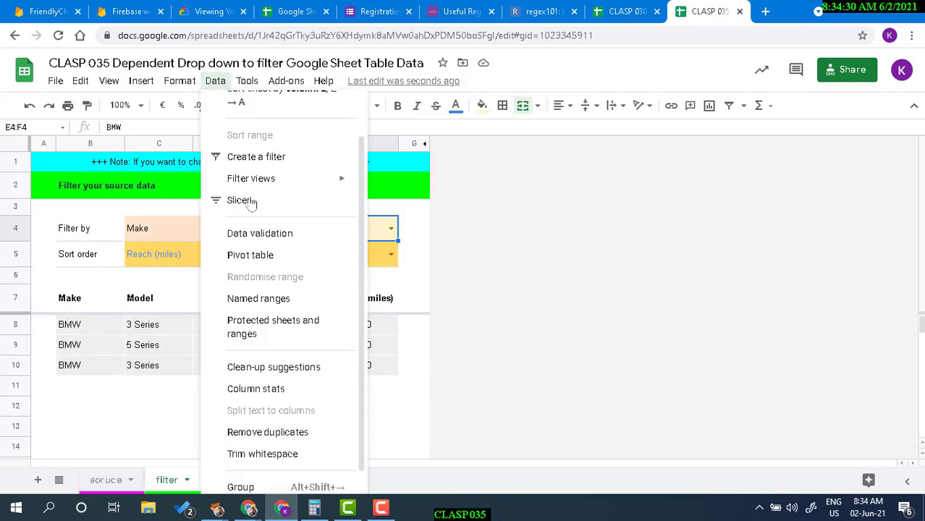
left_click(272, 220)
left_click(557, 231)
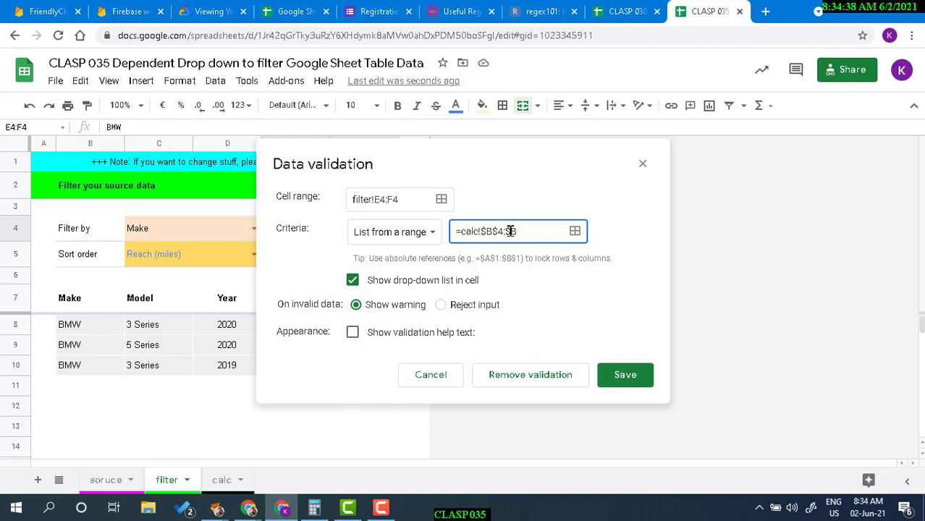
left_click(624, 374)
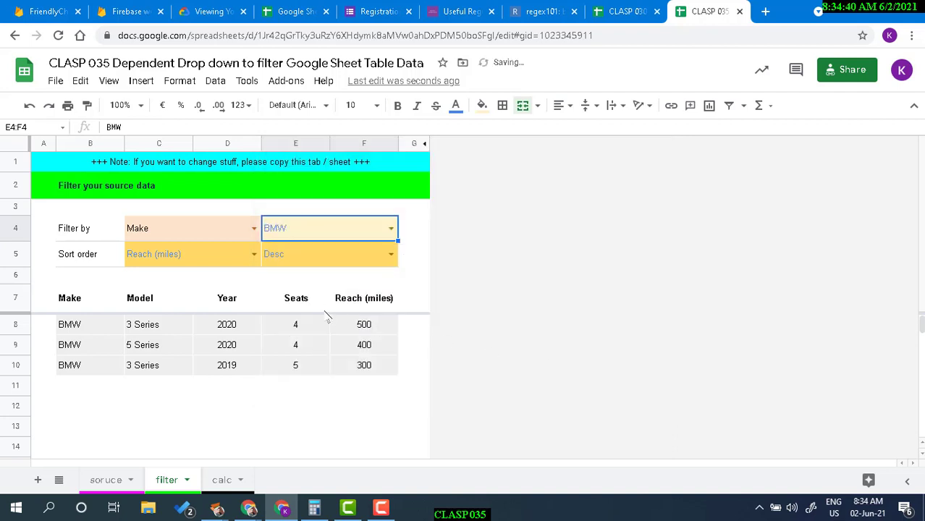
Enter the test text dsfsd in cell B19 of the calc sheet, just below the dependent drop-down list.
left_click(222, 480)
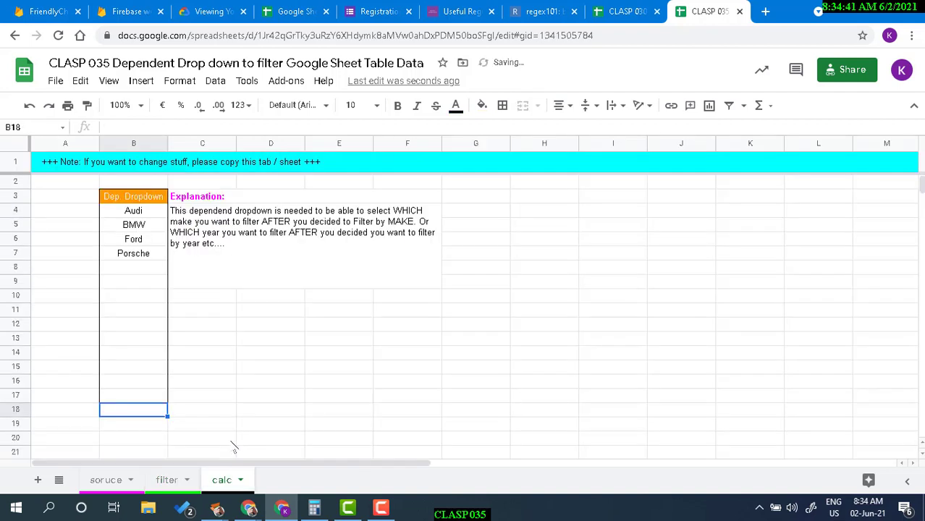
left_click(144, 259)
key("ctrl+c")
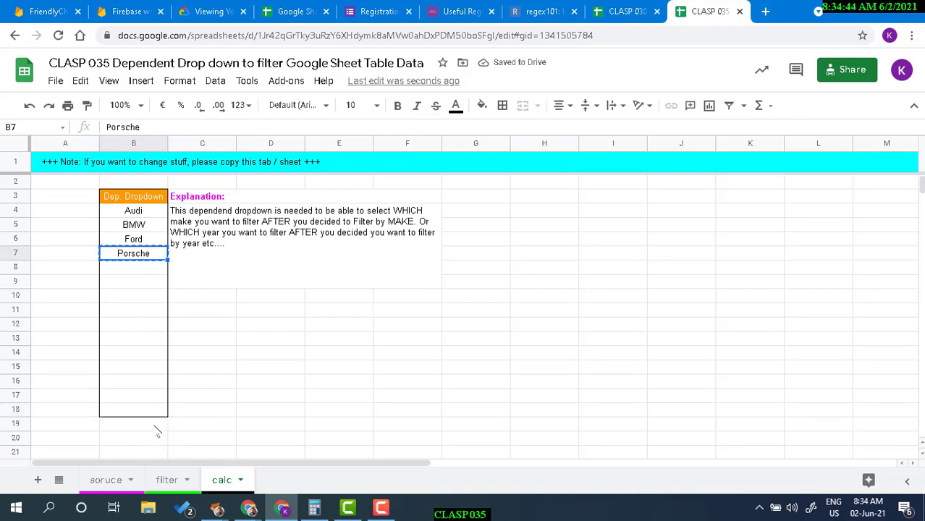
left_click(155, 427)
type("dsfsd")
left_click(218, 386)
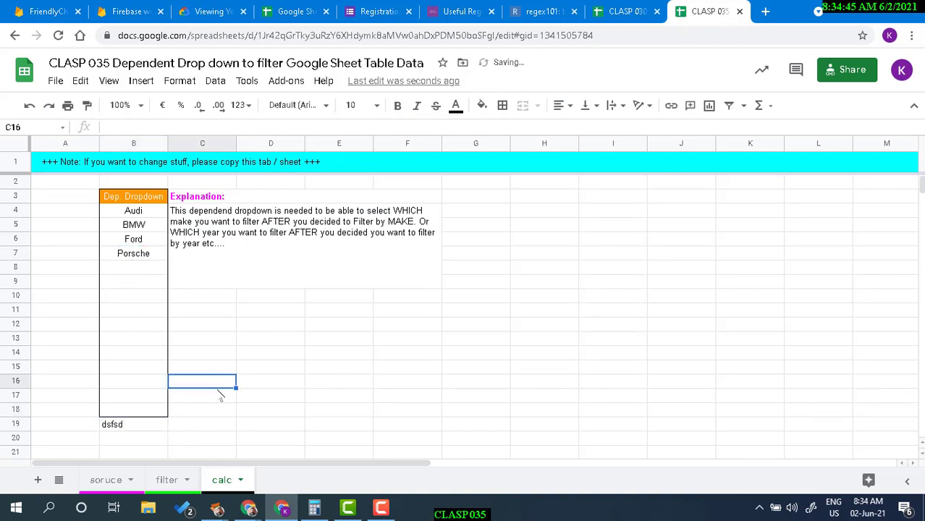
Check the options offered by the Filter by value drop-down in E4:F4 of the filter sheet.
left_click(170, 482)
left_click(392, 229)
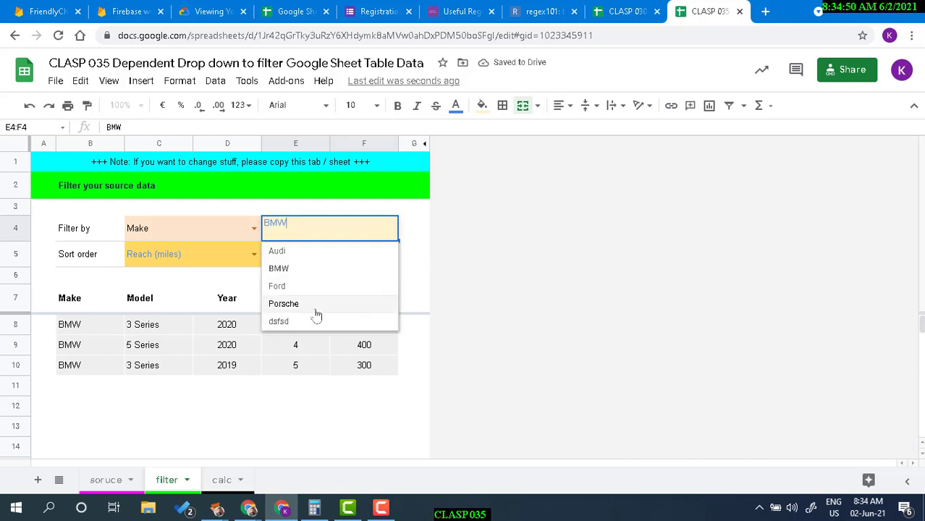
left_click(425, 300)
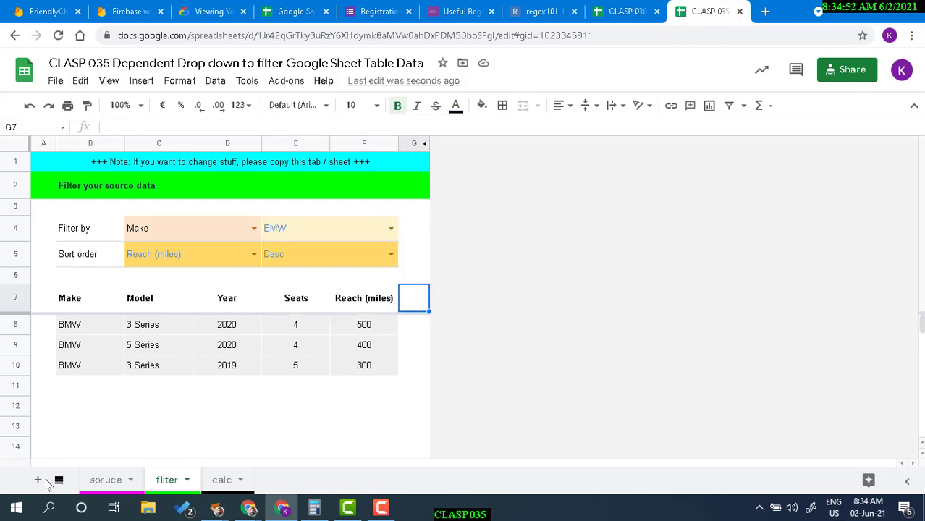
Delete the test text from cell B19 on the calc sheet.
left_click(221, 480)
scroll(87, 421, "down", 3)
scroll(88, 413, "up", 3)
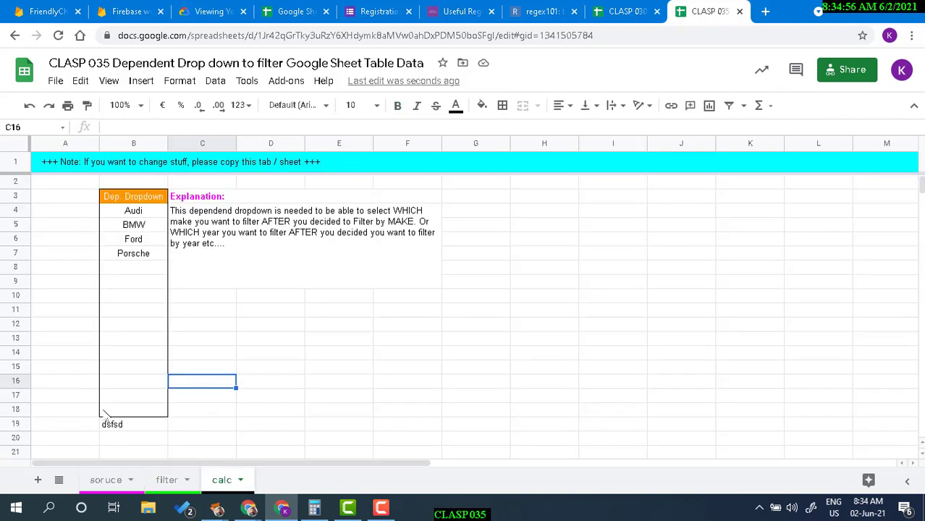
left_click(145, 425)
key("Delete")
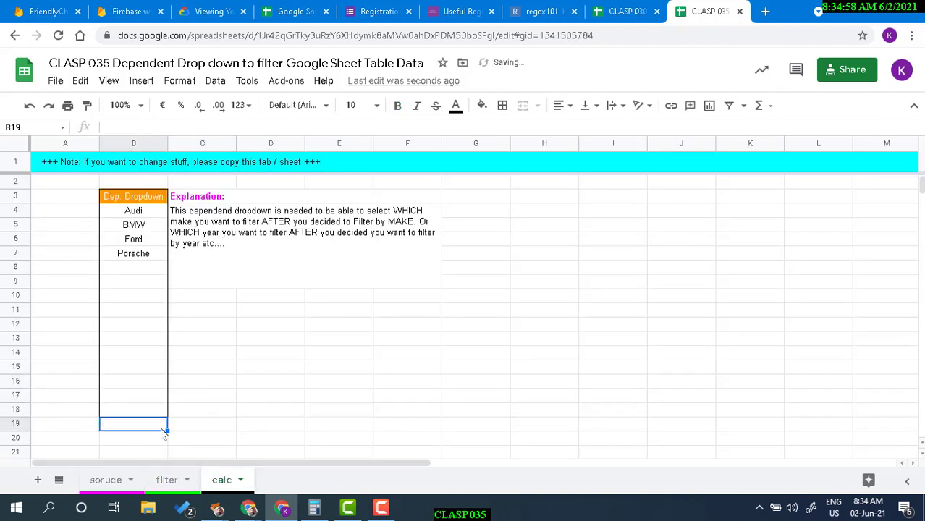
On the filter sheet, switch the Make filter value through Ford, Audi and BMW.
left_click(166, 481)
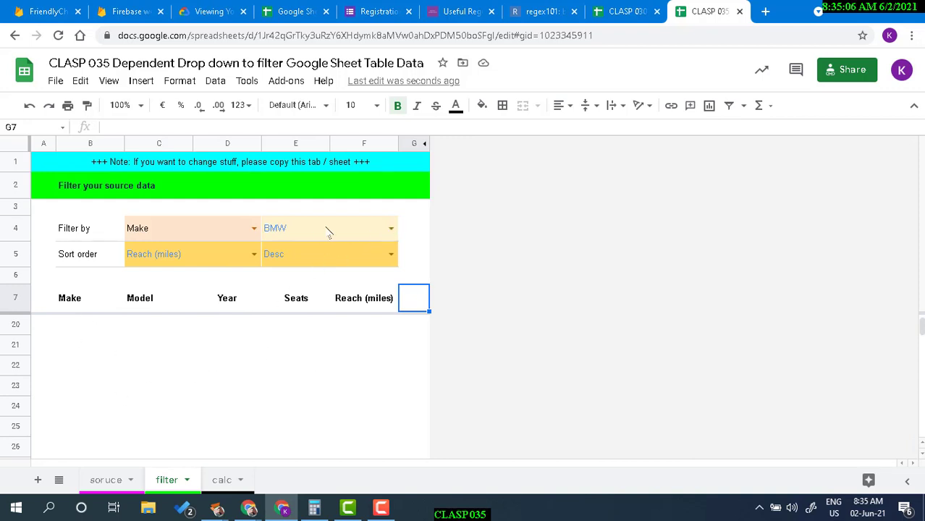
left_click(390, 228)
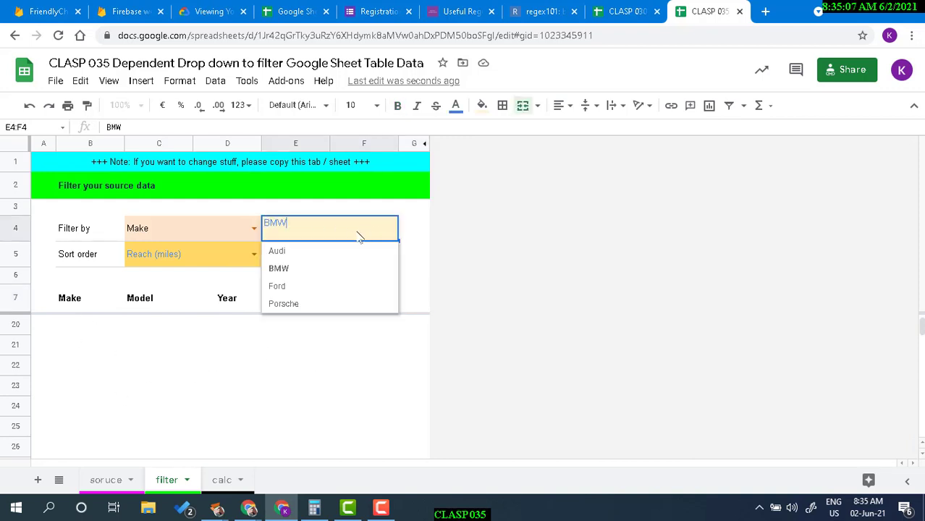
left_click(277, 287)
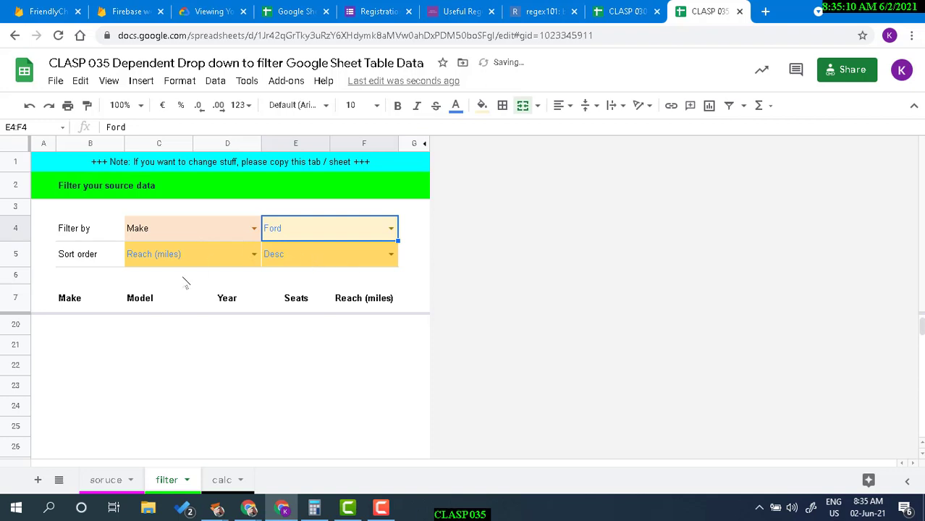
left_click(226, 259)
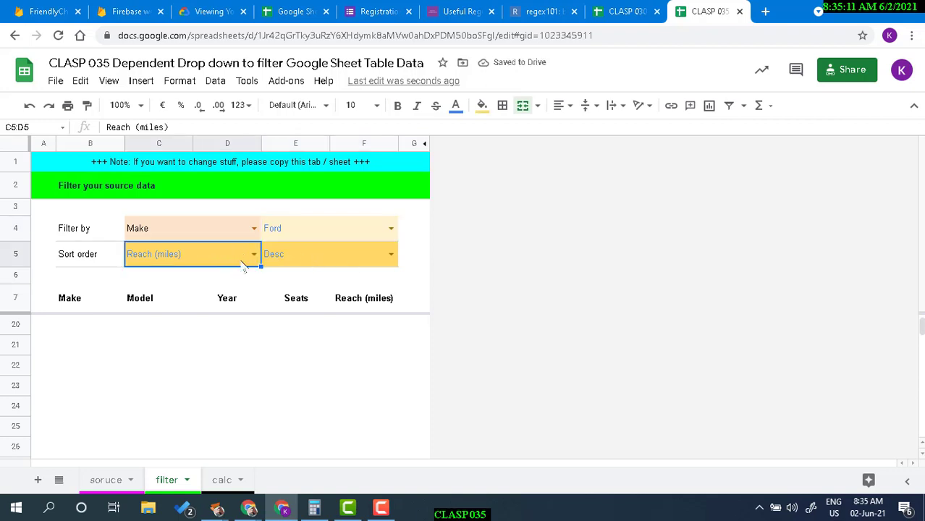
left_click(390, 229)
left_click(323, 251)
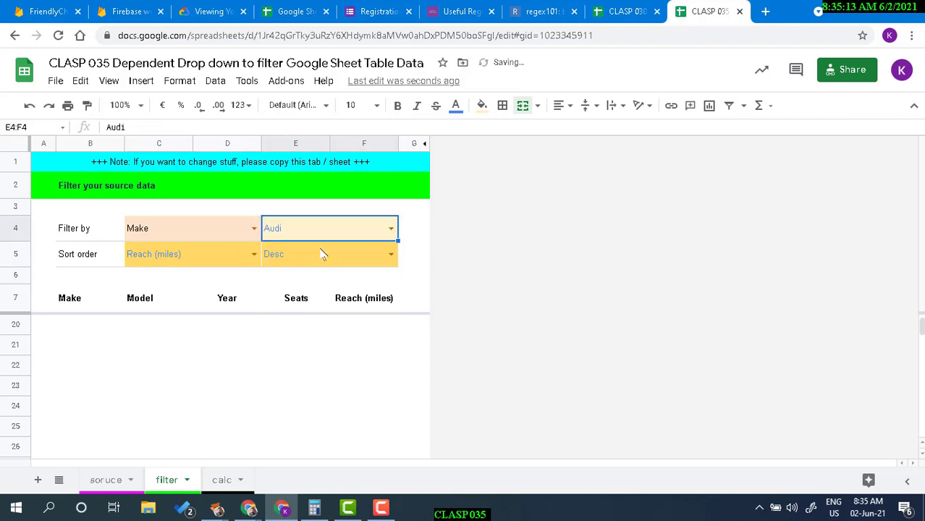
left_click(254, 228)
key("Escape")
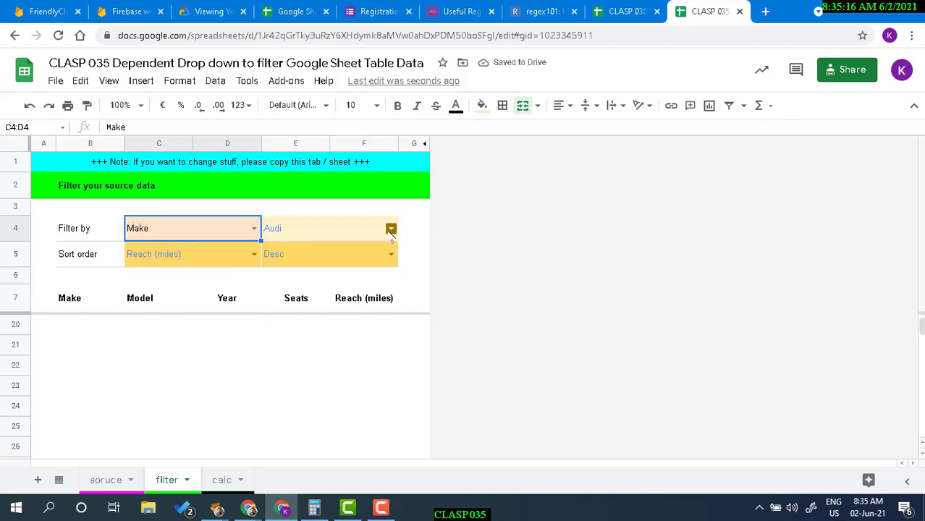
left_click(390, 228)
left_click(283, 268)
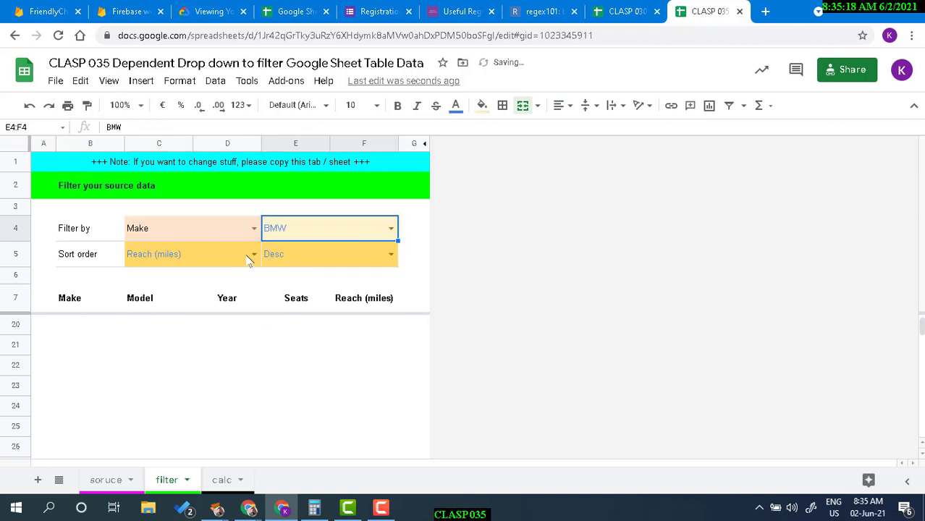
Set the sort order of the filtered BMW table to Model, Desc and review the sorted rows.
left_click(248, 257)
left_click(254, 253)
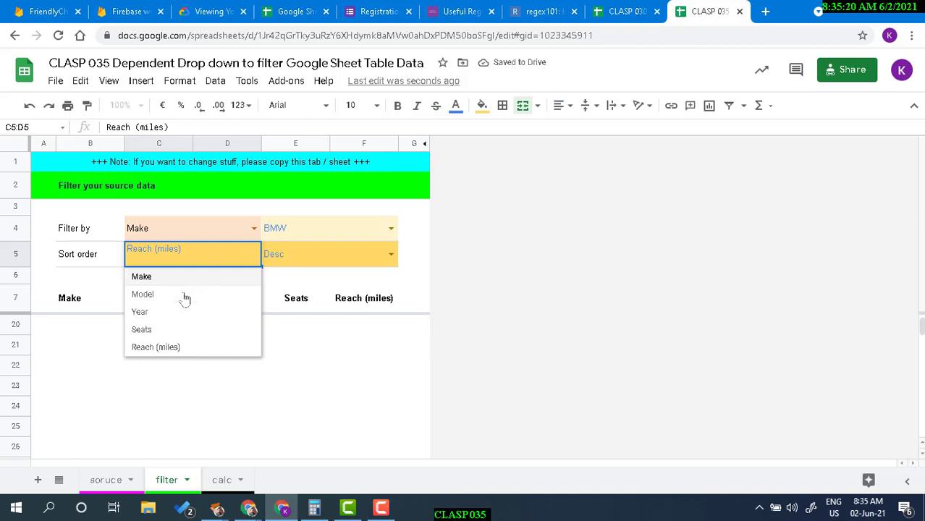
left_click(228, 295)
left_click(364, 255)
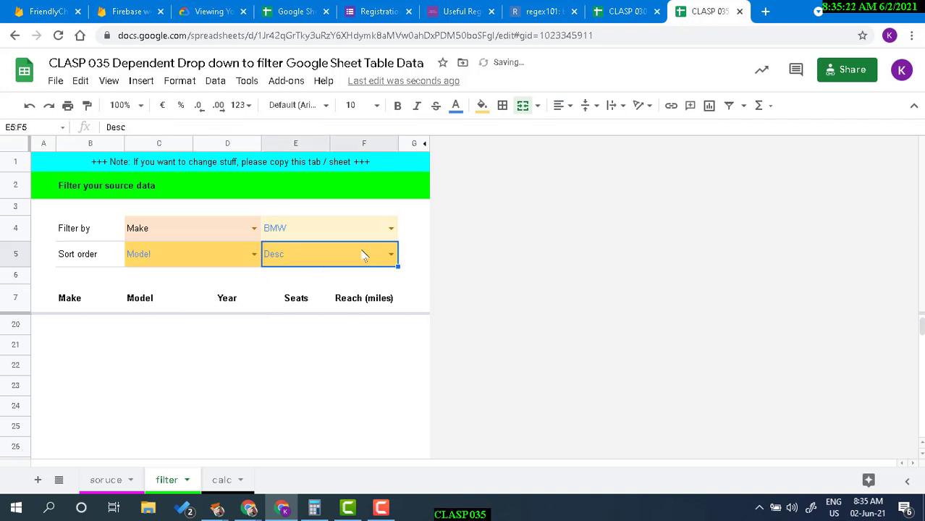
left_click(391, 254)
left_click(278, 296)
left_click(202, 370)
scroll(135, 372, "up", 2)
scroll(225, 427, "up", 2)
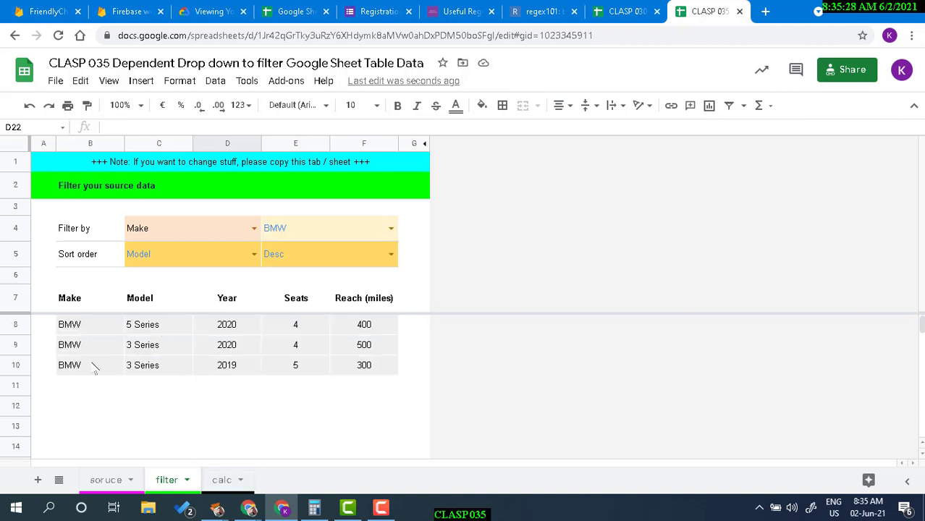
Change the Make filter value to Audi, and after that to Ford.
left_click(391, 229)
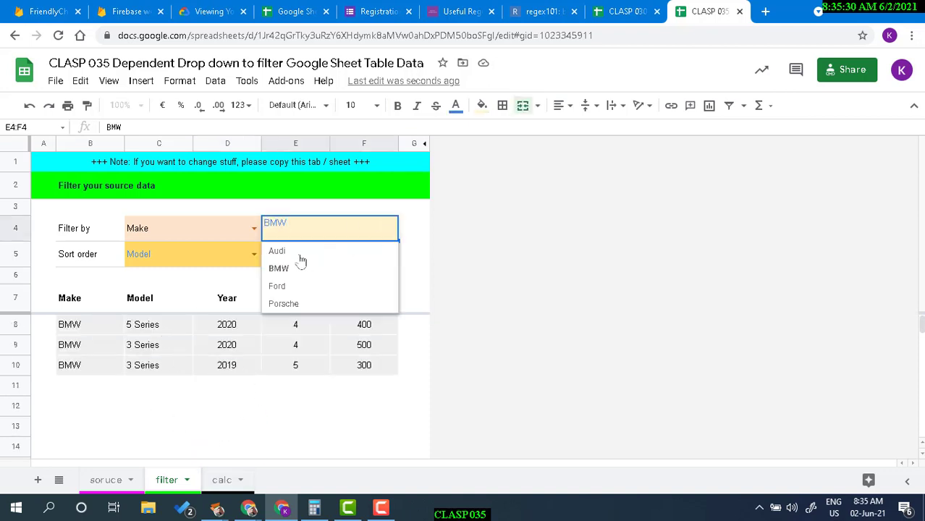
left_click(298, 254)
left_click(391, 229)
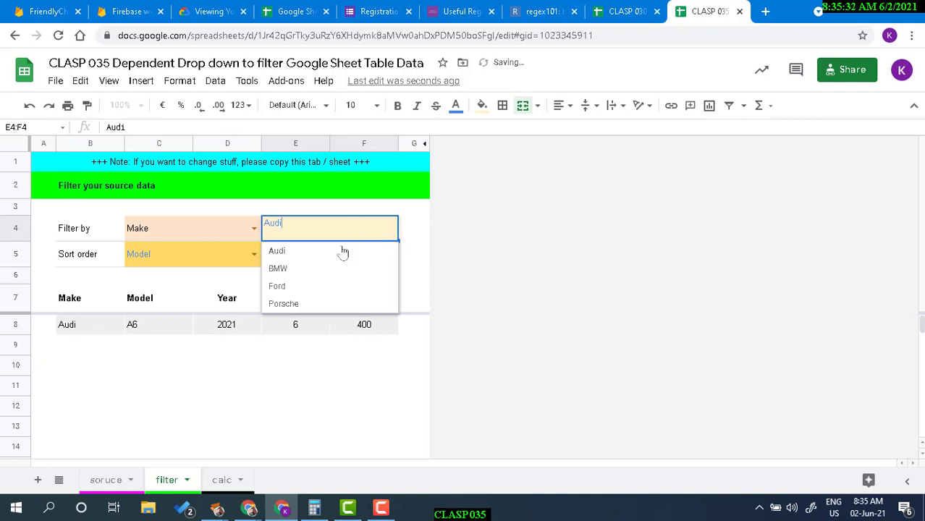
left_click(287, 286)
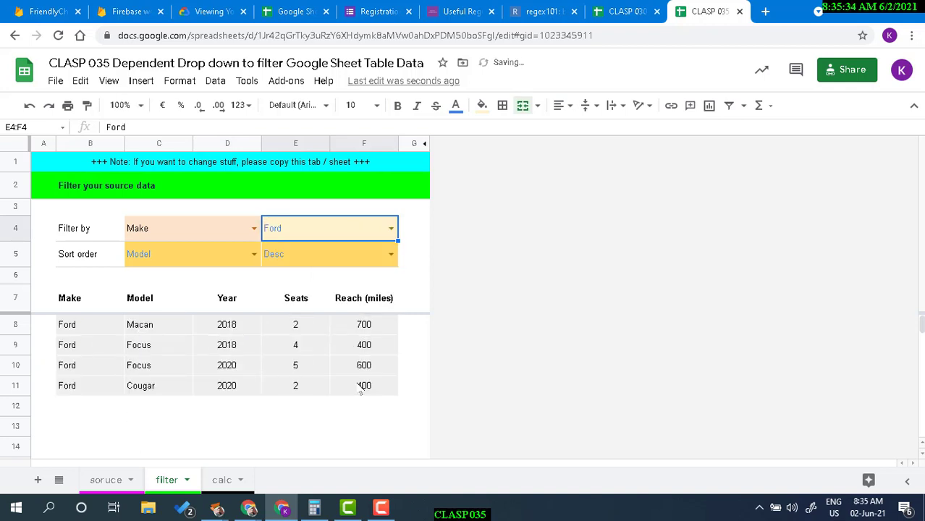
Set the sort order of the filtered Ford table to Seats, Asc.
left_click(252, 254)
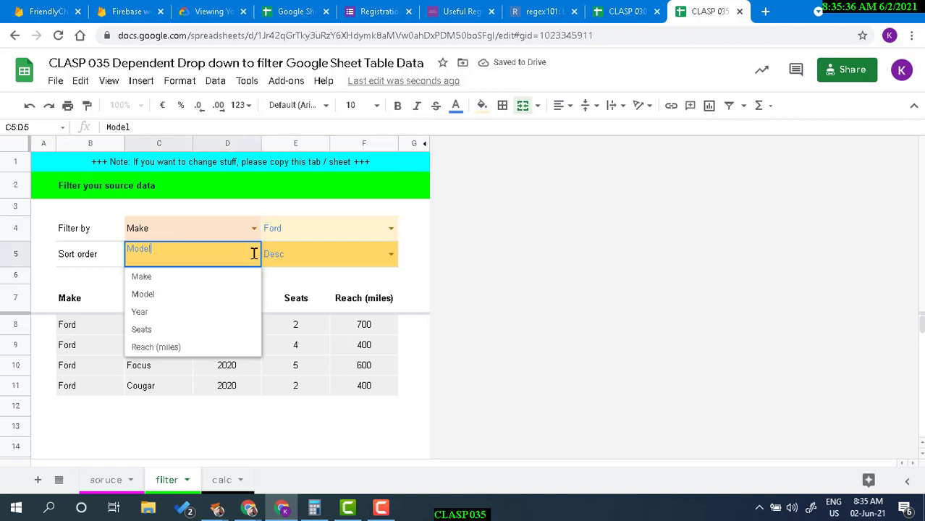
left_click(155, 330)
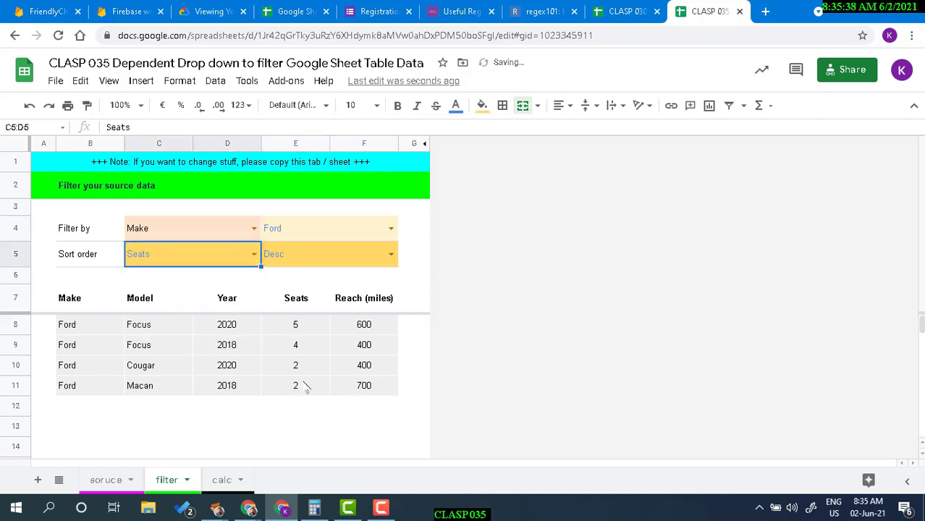
left_click(391, 254)
left_click(294, 280)
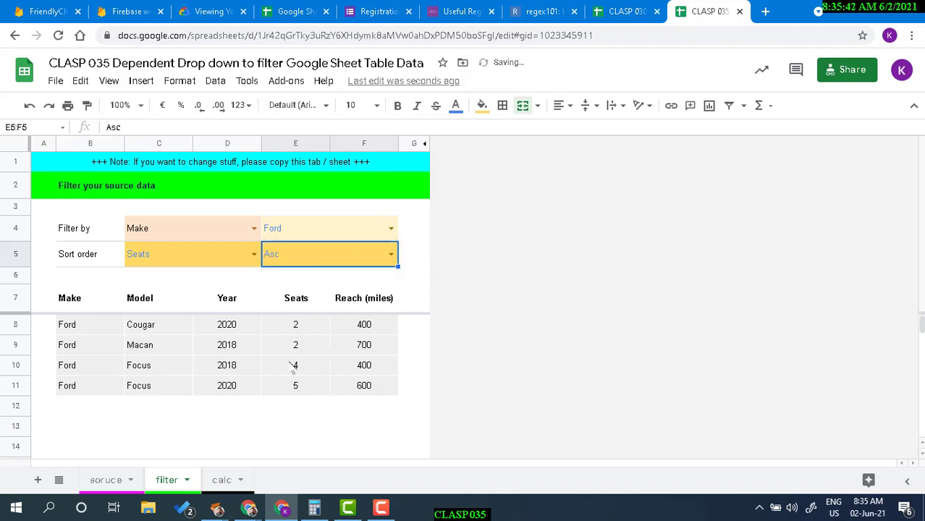